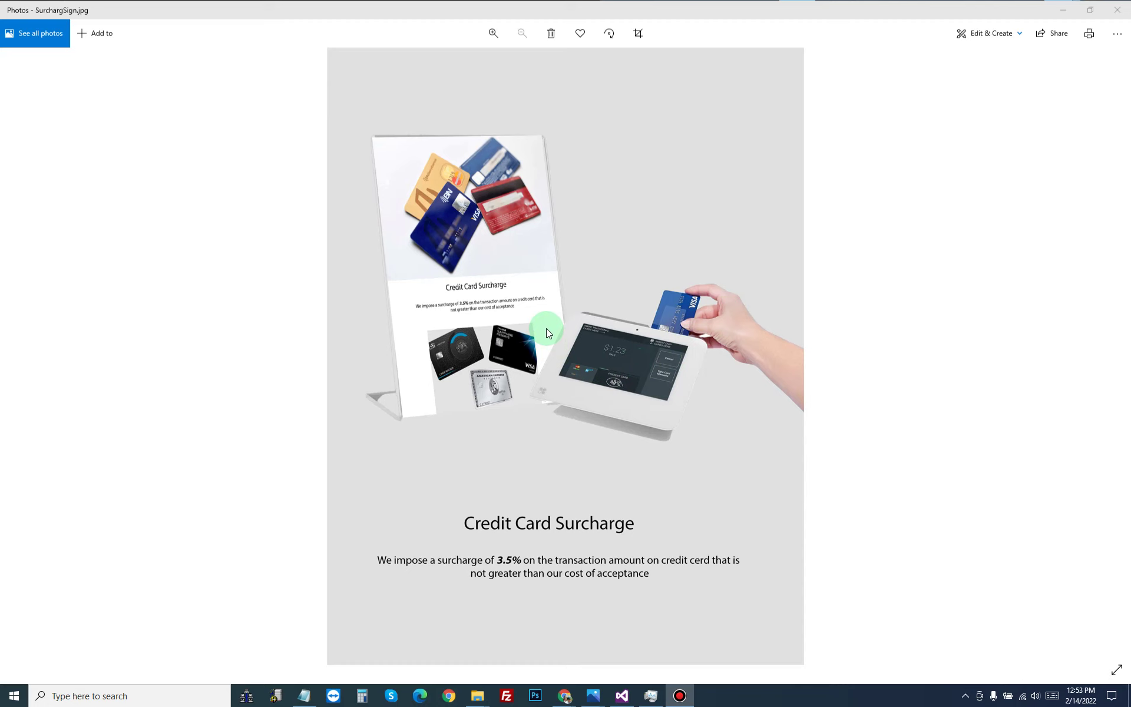
Step: Leave the 3.5% surcharge sign in Photos to reveal the Nails123 technician screen
key(Right)
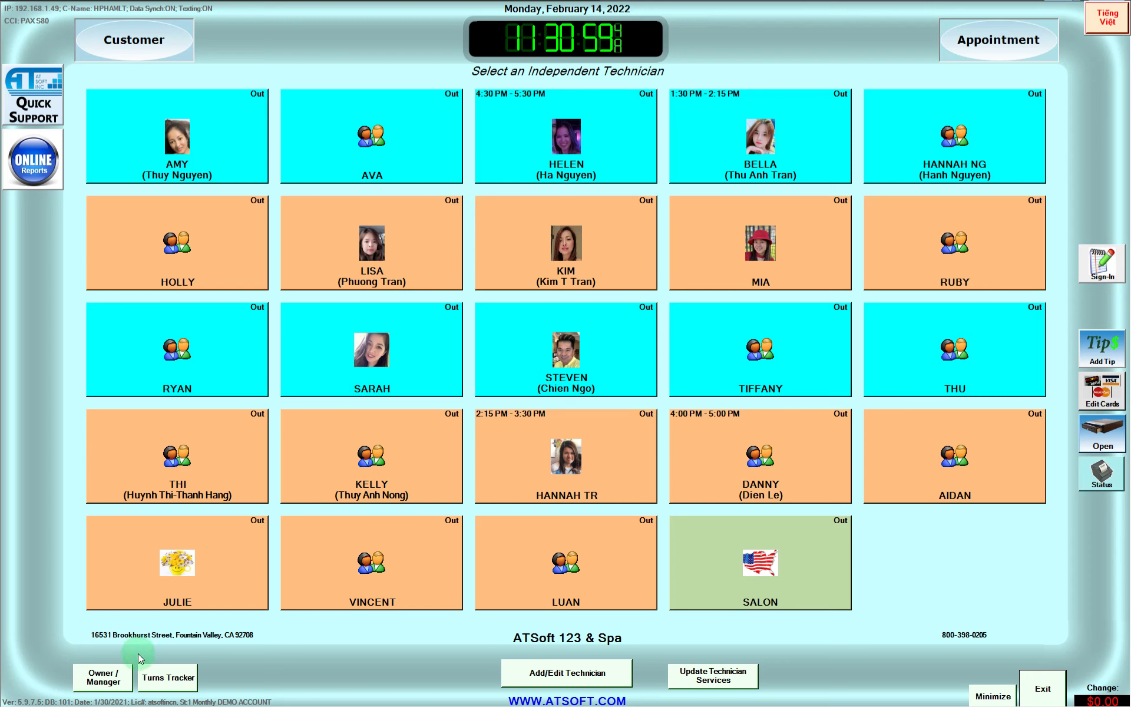
Step: Unlock Owner / Manager with the 4-digit code to show AMY's $103.50 surcharged ticket
click(125, 675)
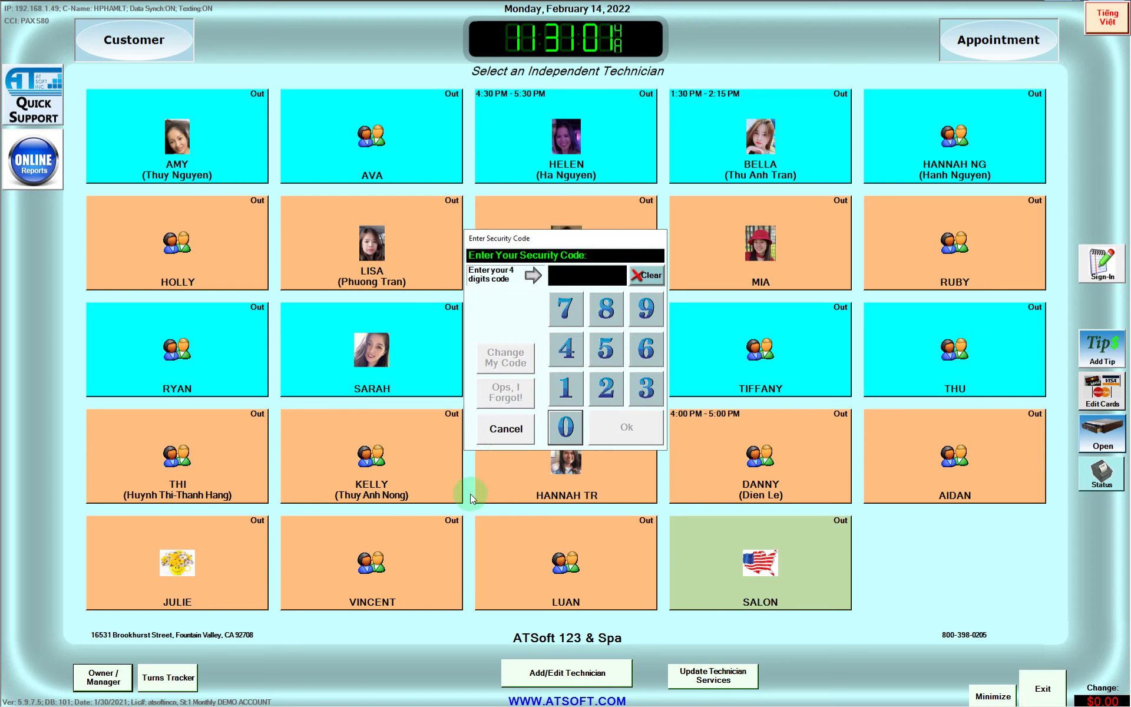
click(565, 387)
click(602, 390)
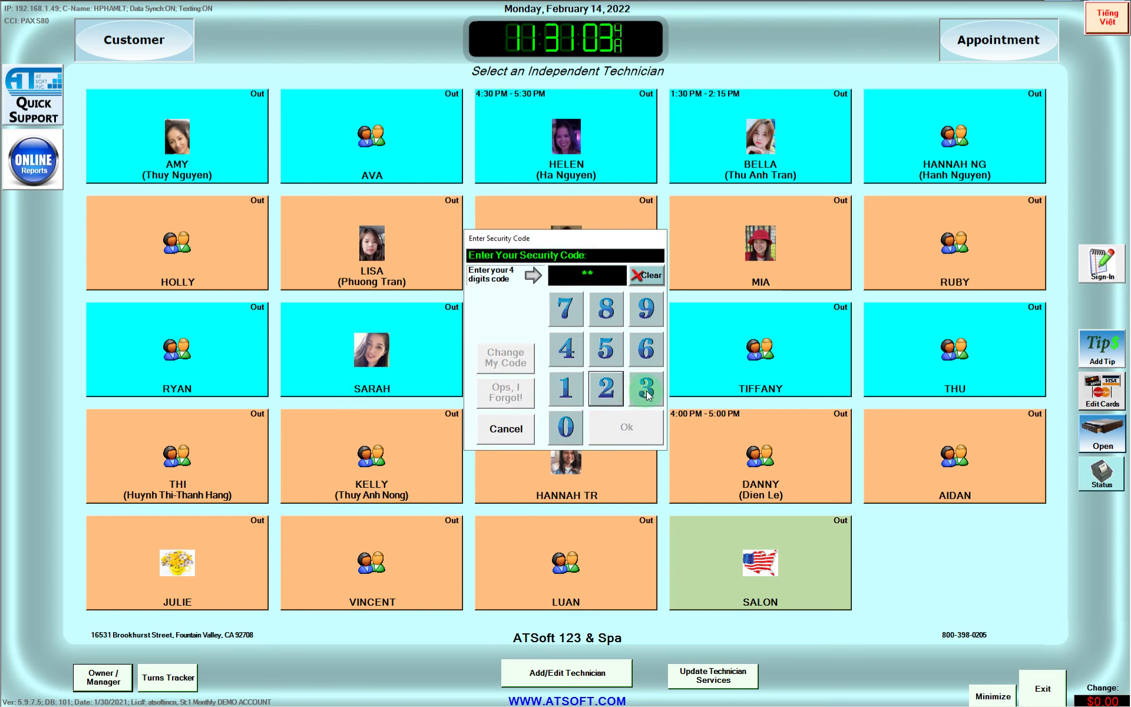
click(647, 387)
click(566, 349)
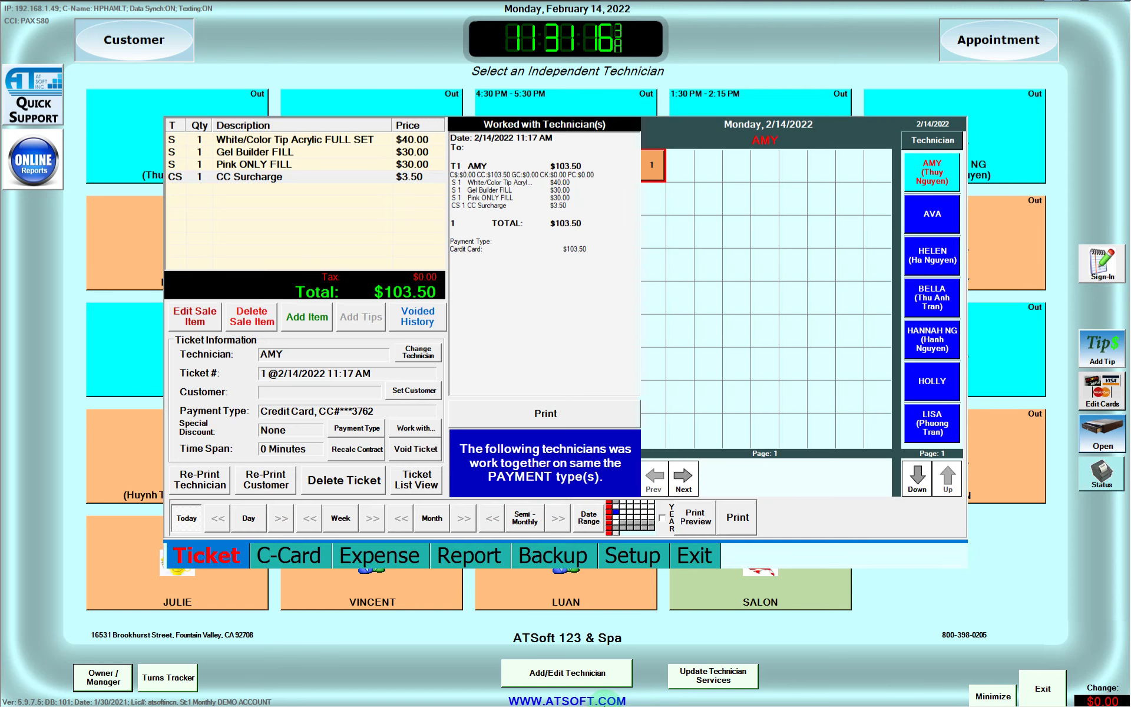
Step: Reach PAX Terminal Credit Card Setup via Setup Credit Card and the security code
click(629, 559)
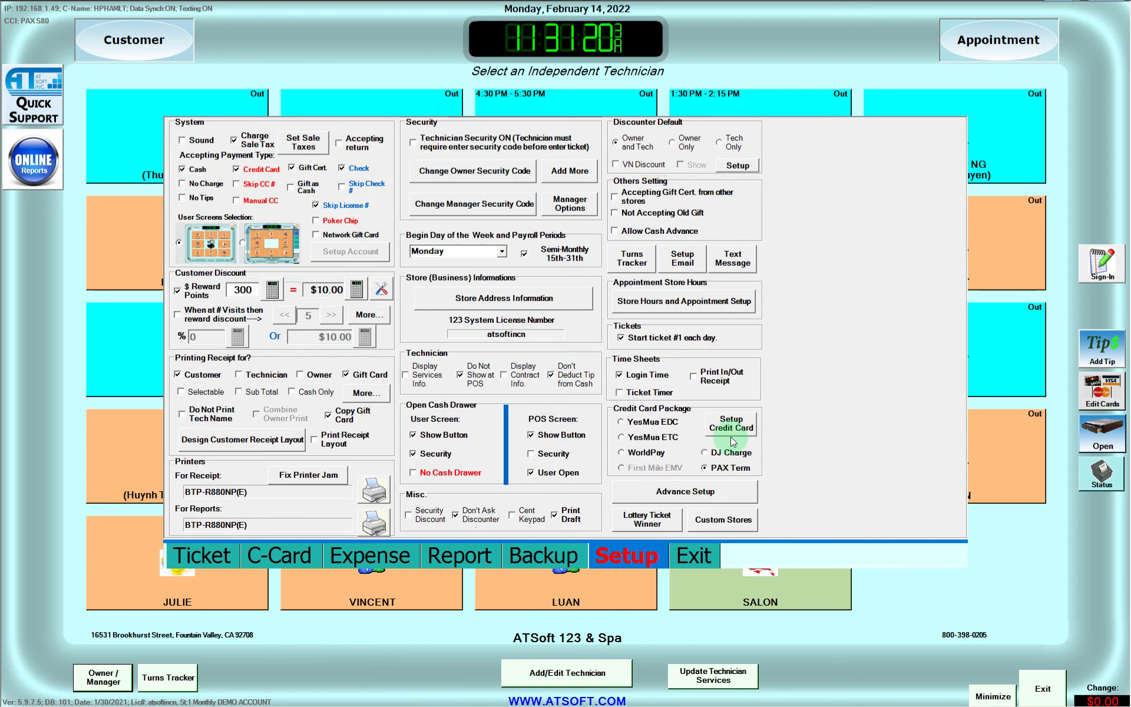
click(732, 433)
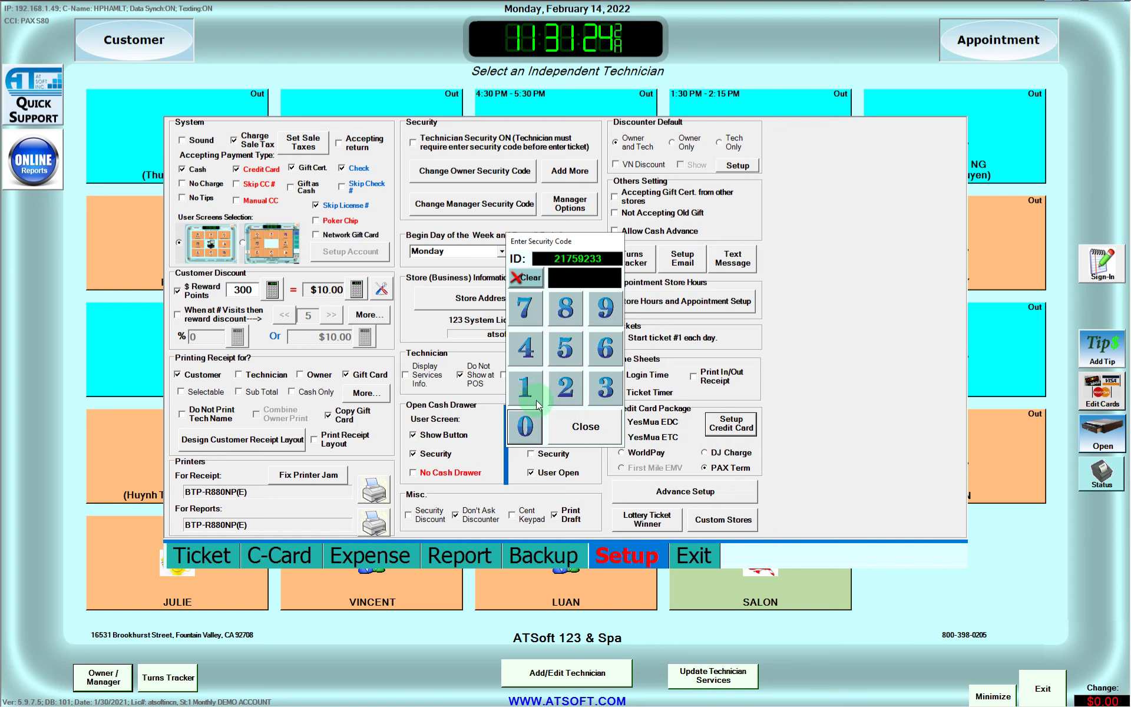
click(537, 406)
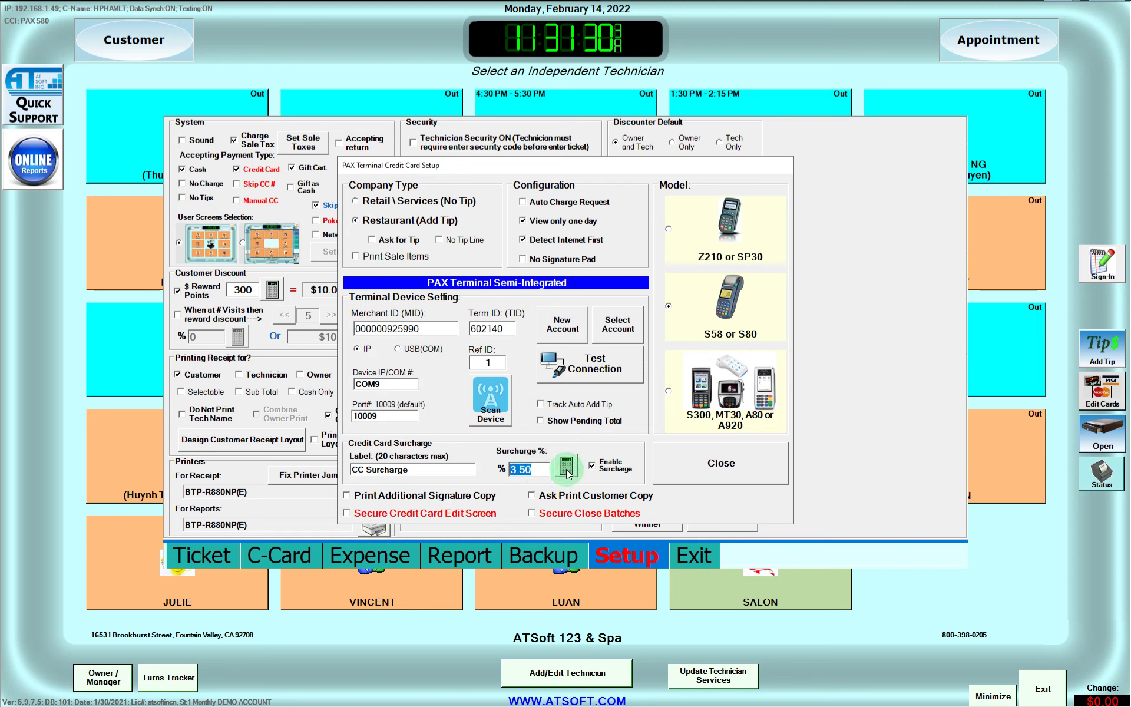
Step: Change the CC Surcharge from 3.50% to 3%, keep it enabled, and close the PAX setup
click(565, 467)
click(605, 371)
click(525, 411)
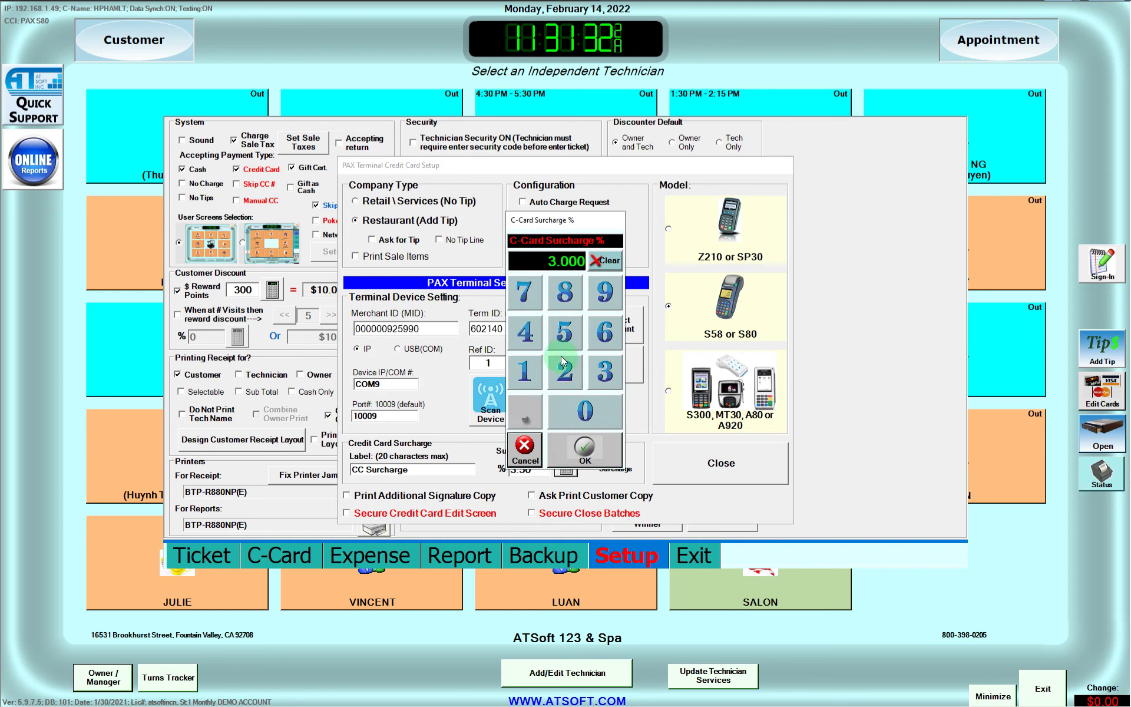
click(592, 452)
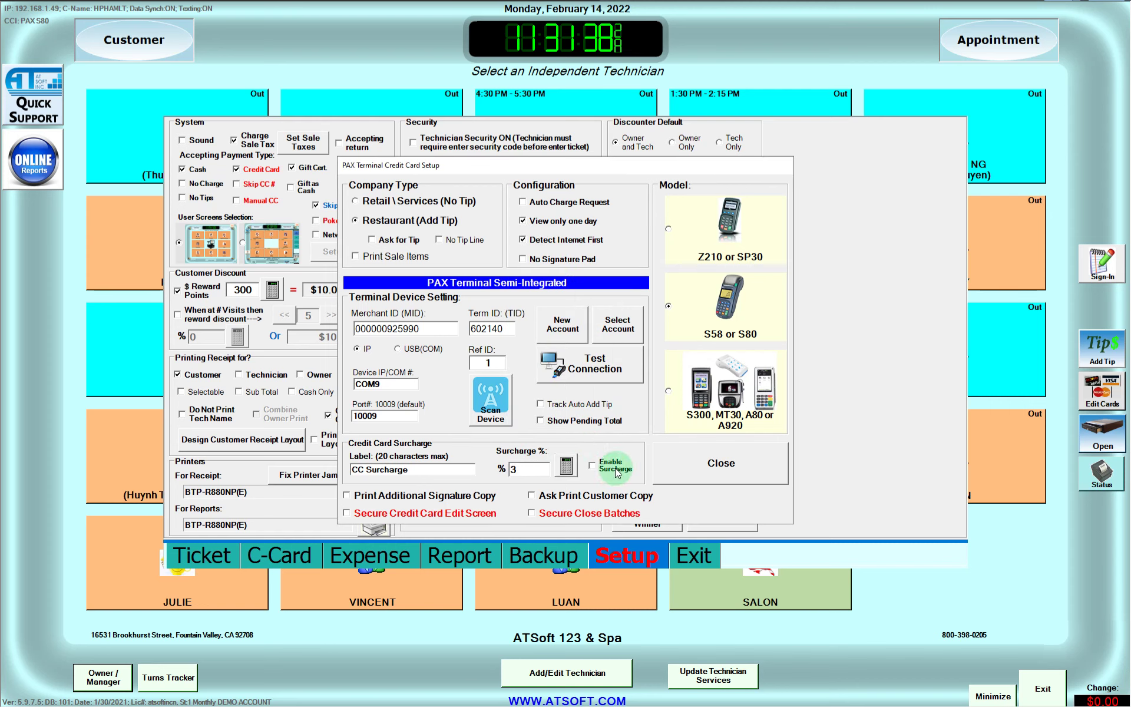
click(407, 470)
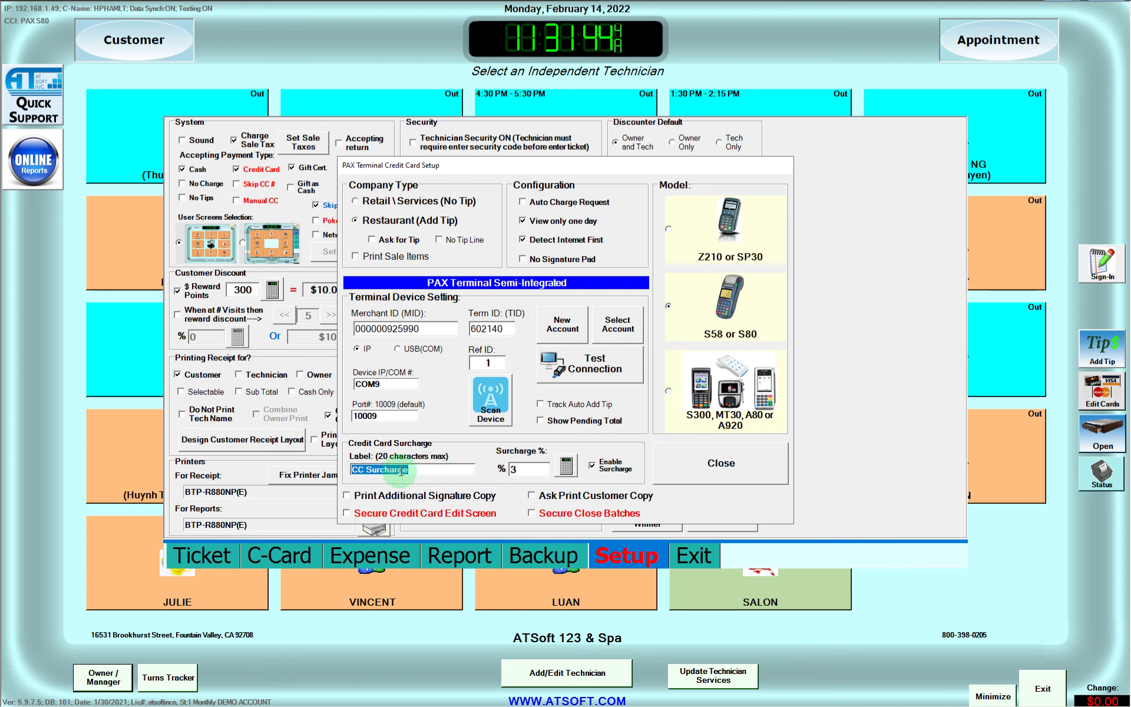
click(673, 480)
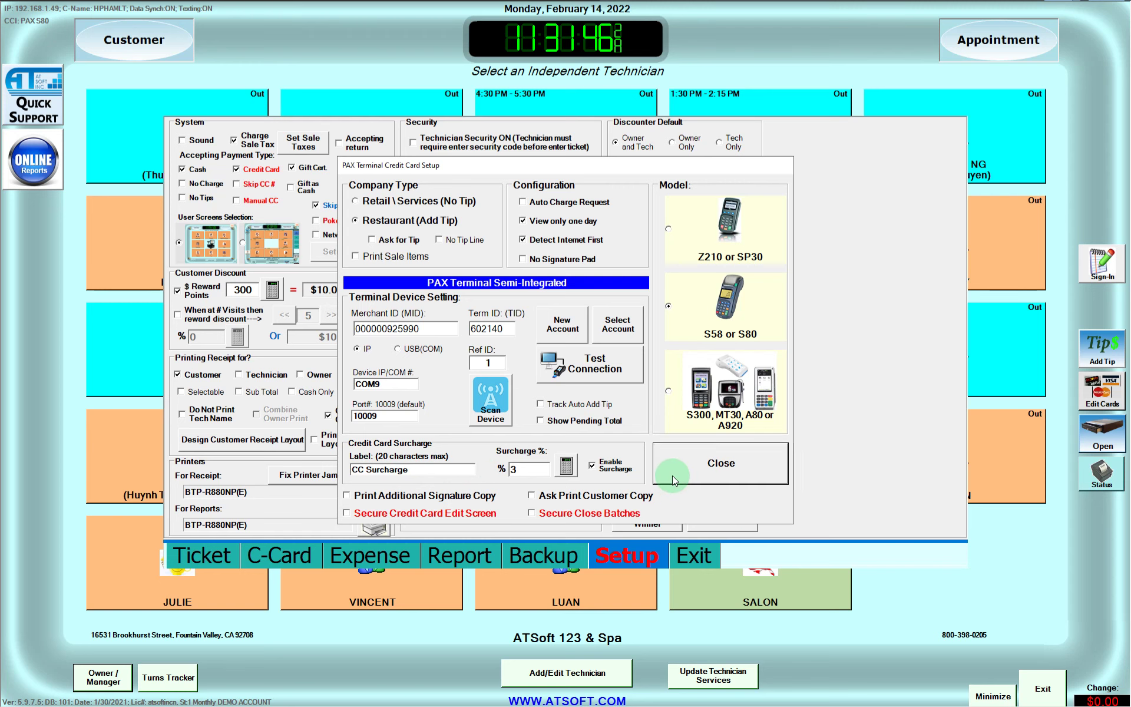
click(610, 415)
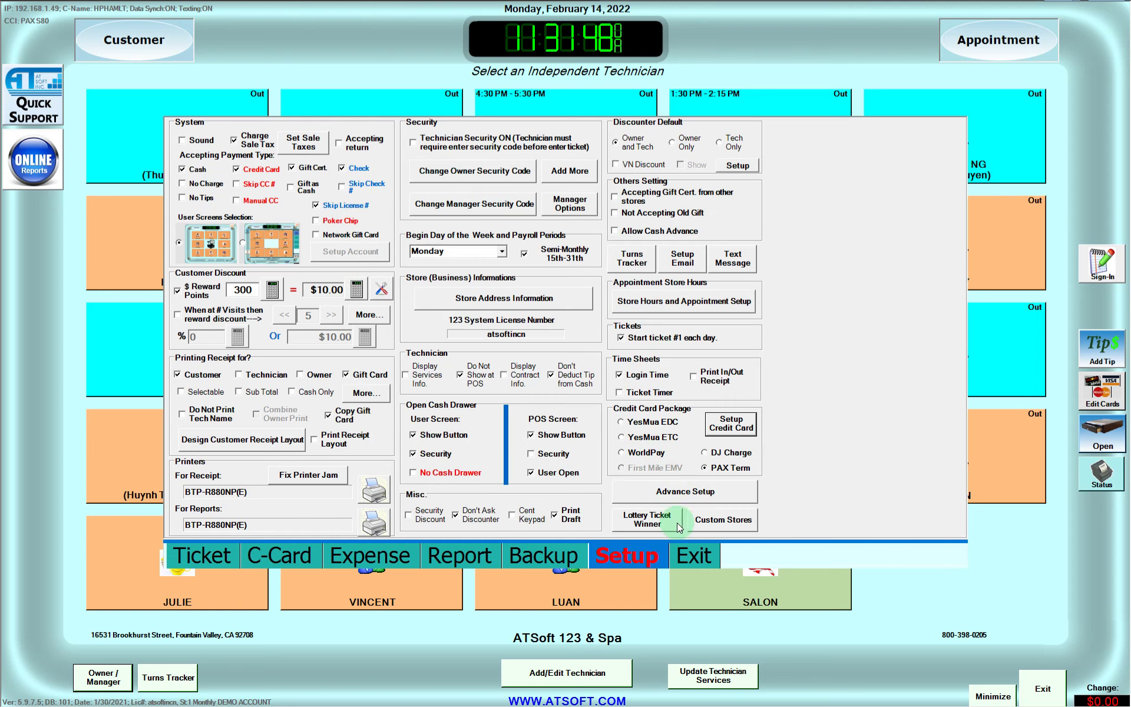
Step: Ring up MIA: Regular Acrylic Full Set, White/Color Tip Full Set, Gel Builder Fill ($100)
click(694, 554)
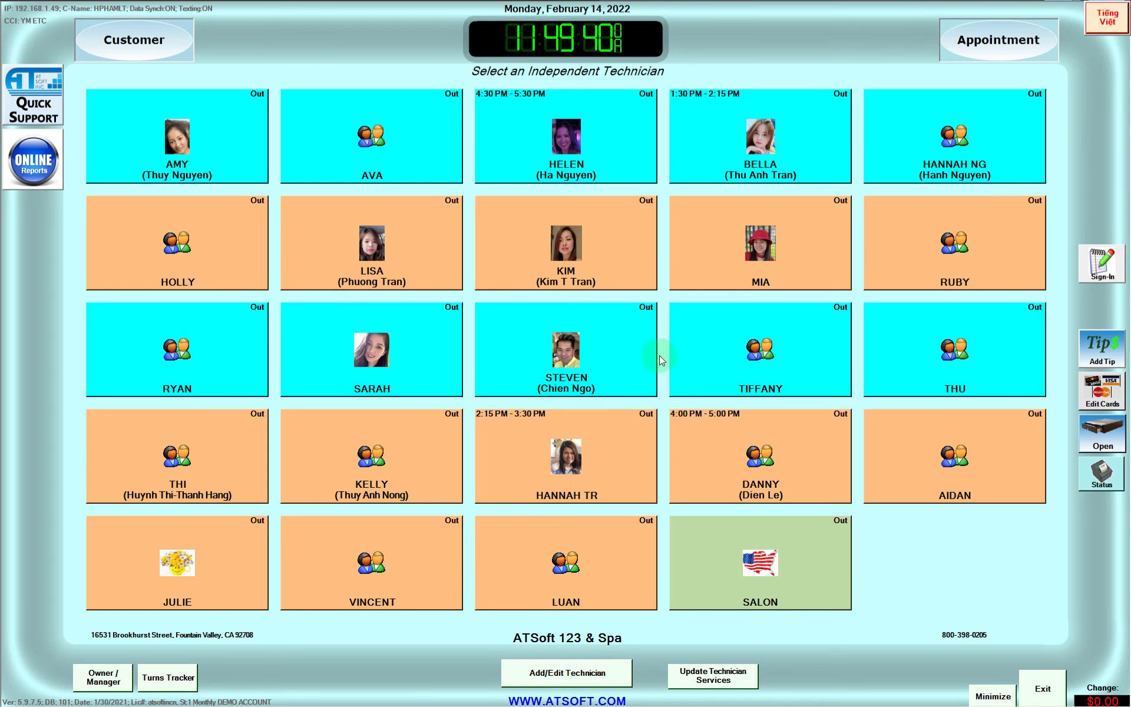
click(740, 242)
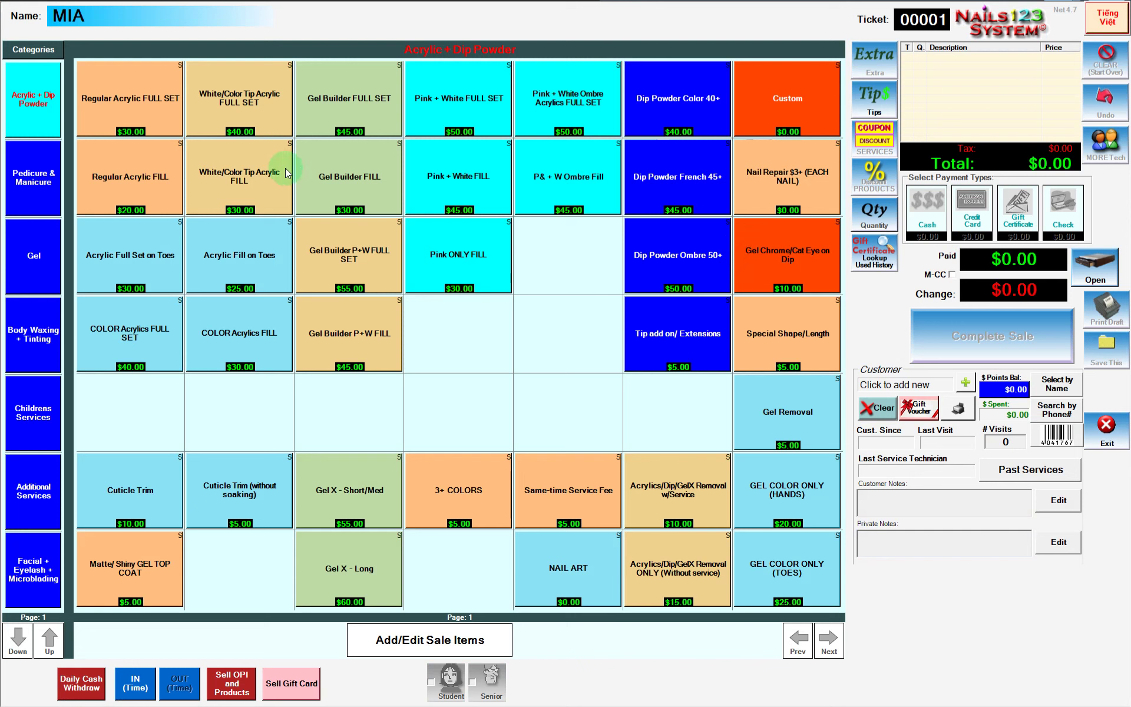
click(157, 113)
click(253, 116)
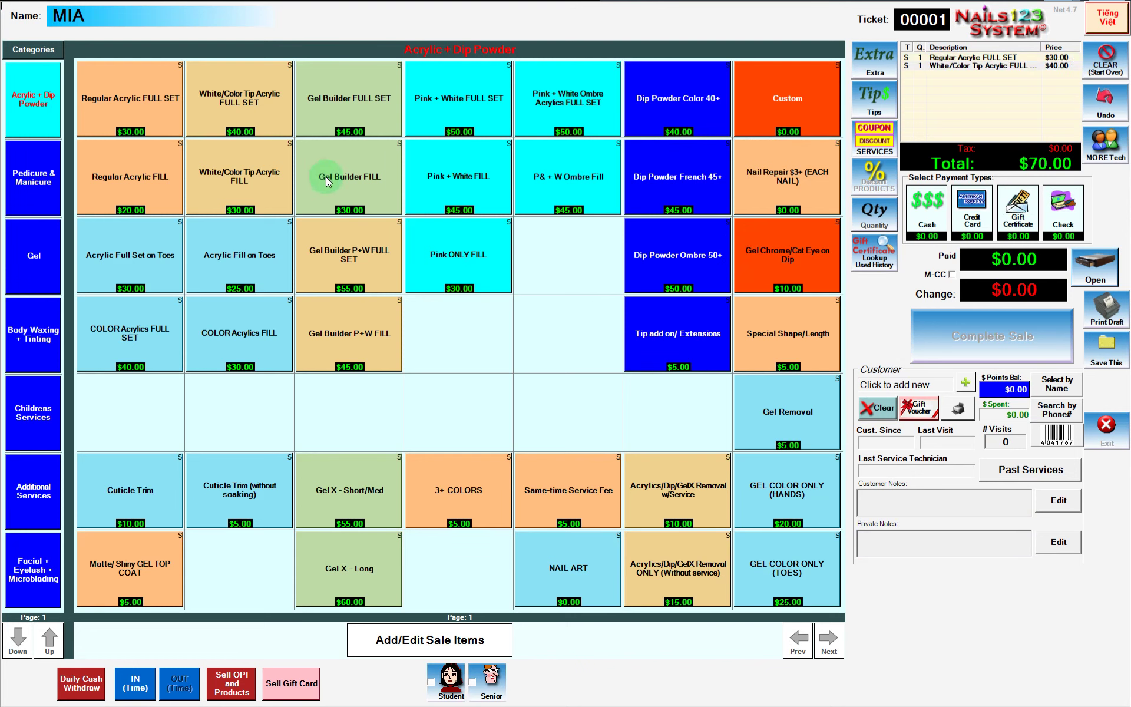
click(331, 179)
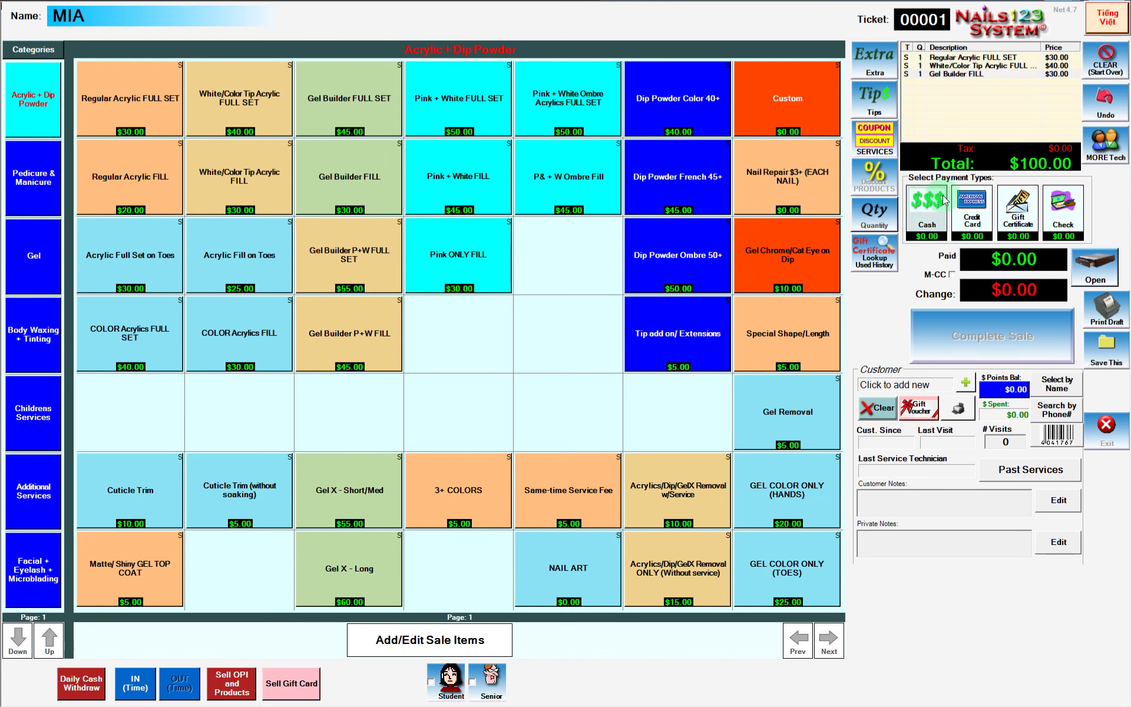
Step: Charge MIA's ticket by credit card for $103.00, including the $3.00 surcharge
click(978, 215)
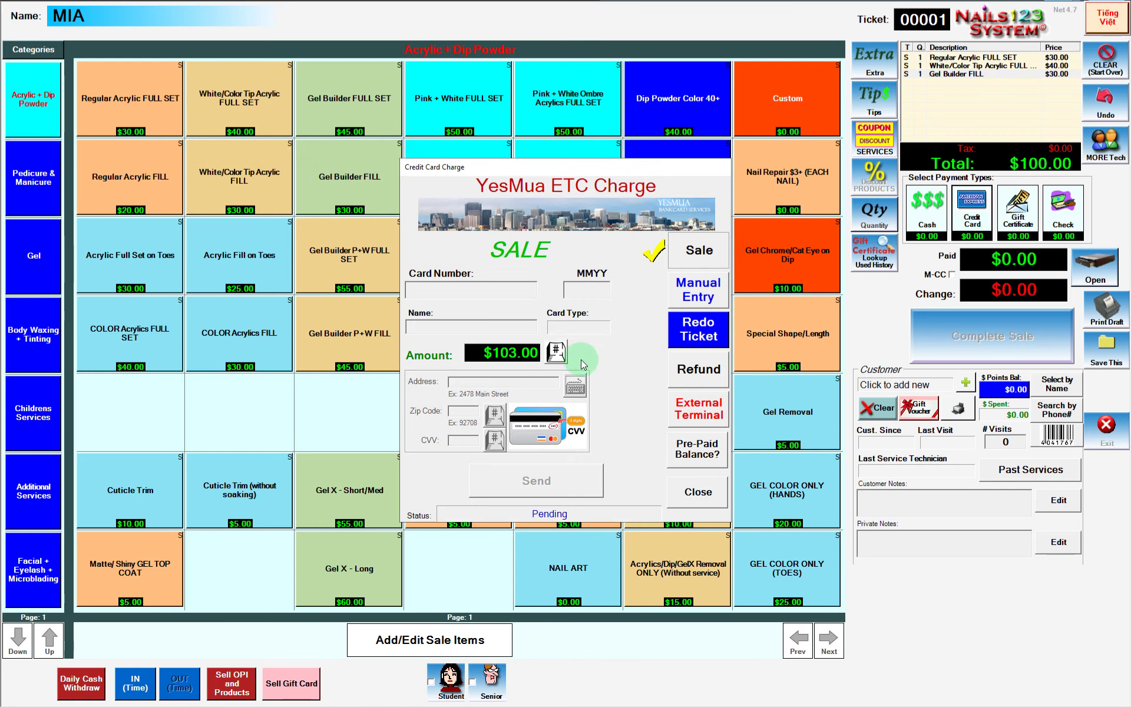
click(700, 250)
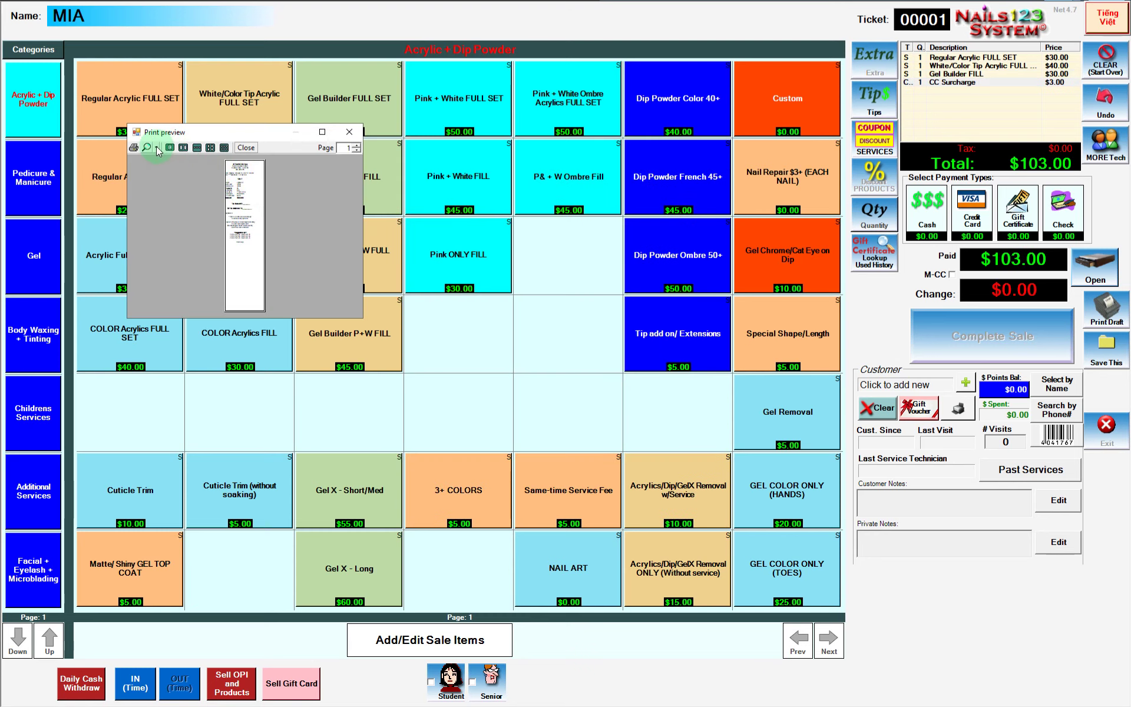
Step: Read the card slip preview at 100% zoom, scrolling through it, then close it
click(156, 147)
click(176, 213)
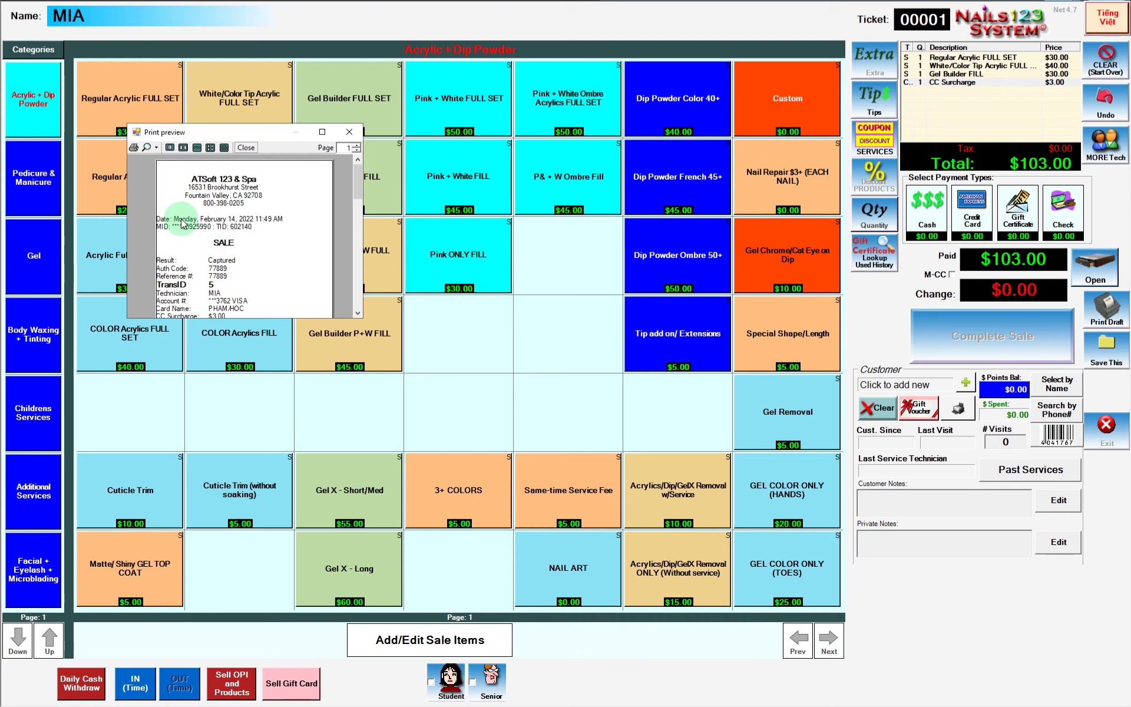
drag(361, 196, 360, 217)
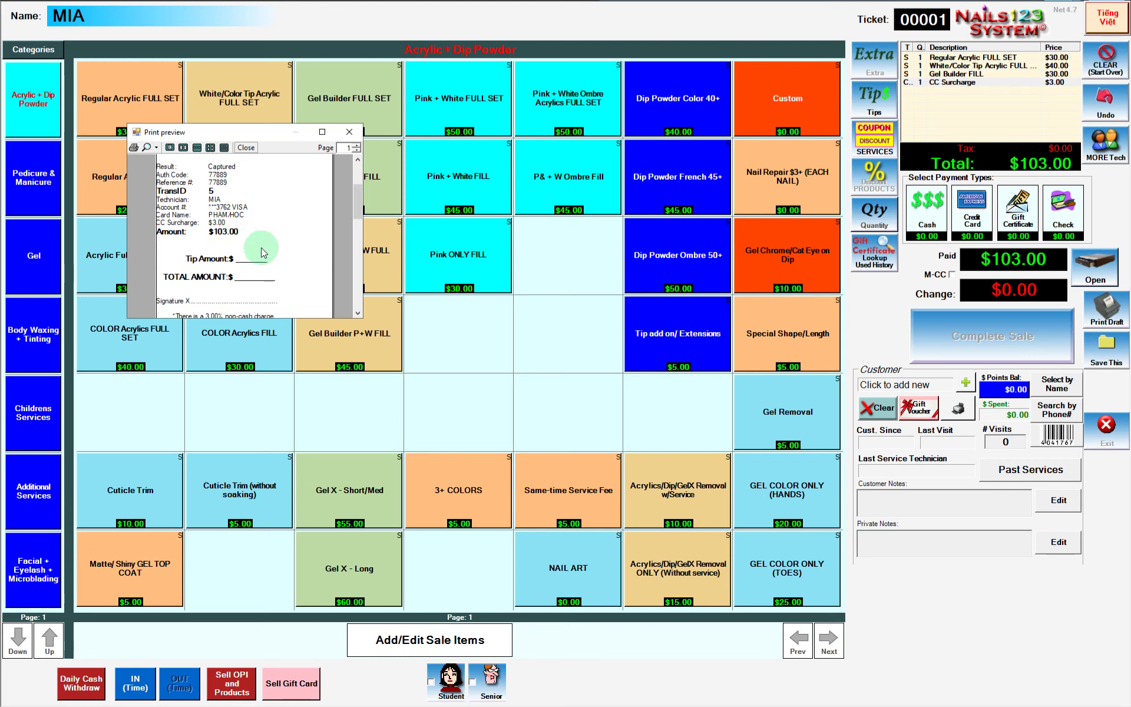
drag(360, 207, 359, 219)
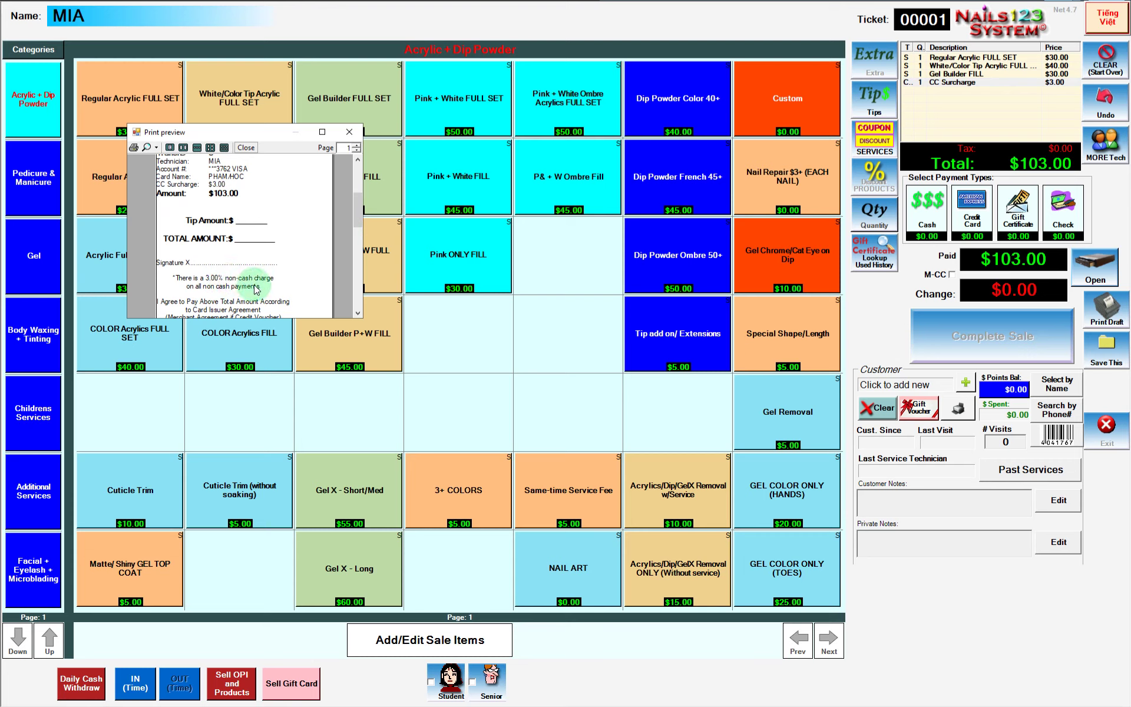
click(246, 148)
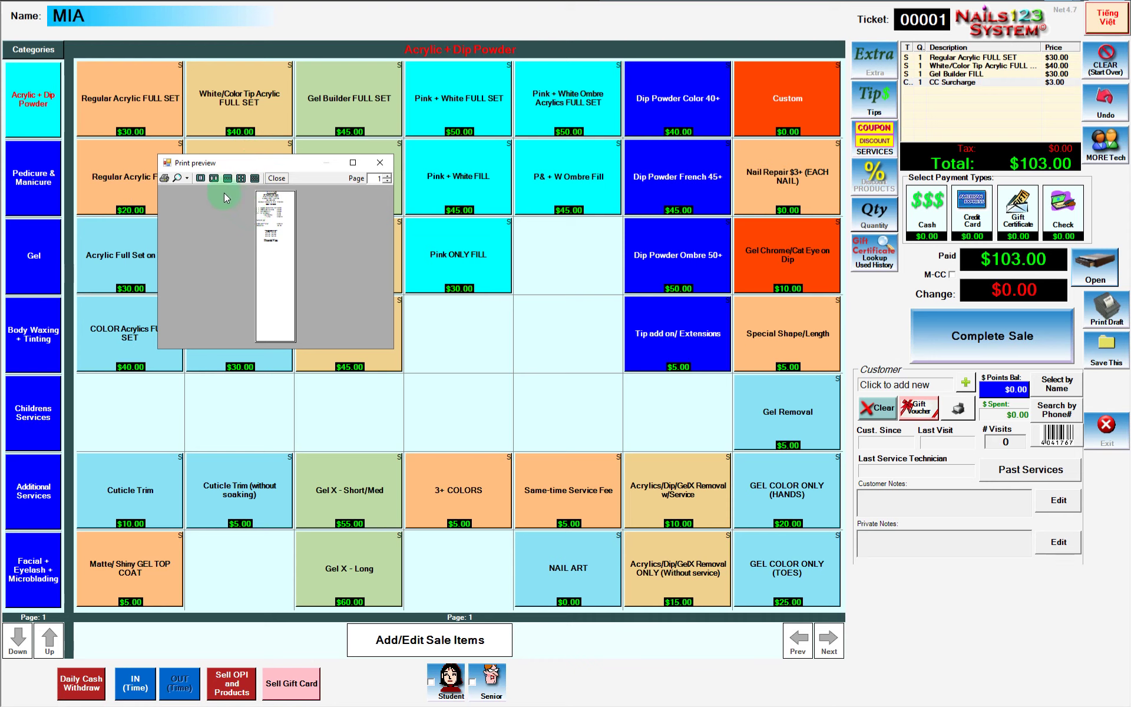
Step: View the sale receipt preview at 100% zoom and close it
click(187, 178)
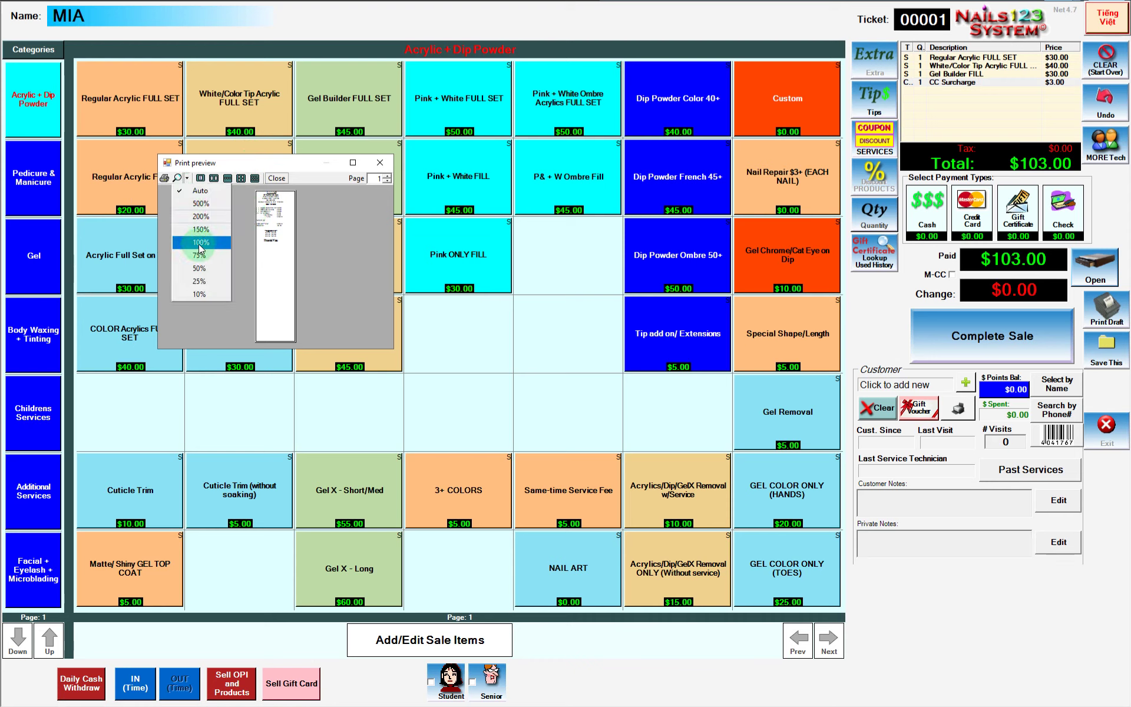
click(201, 243)
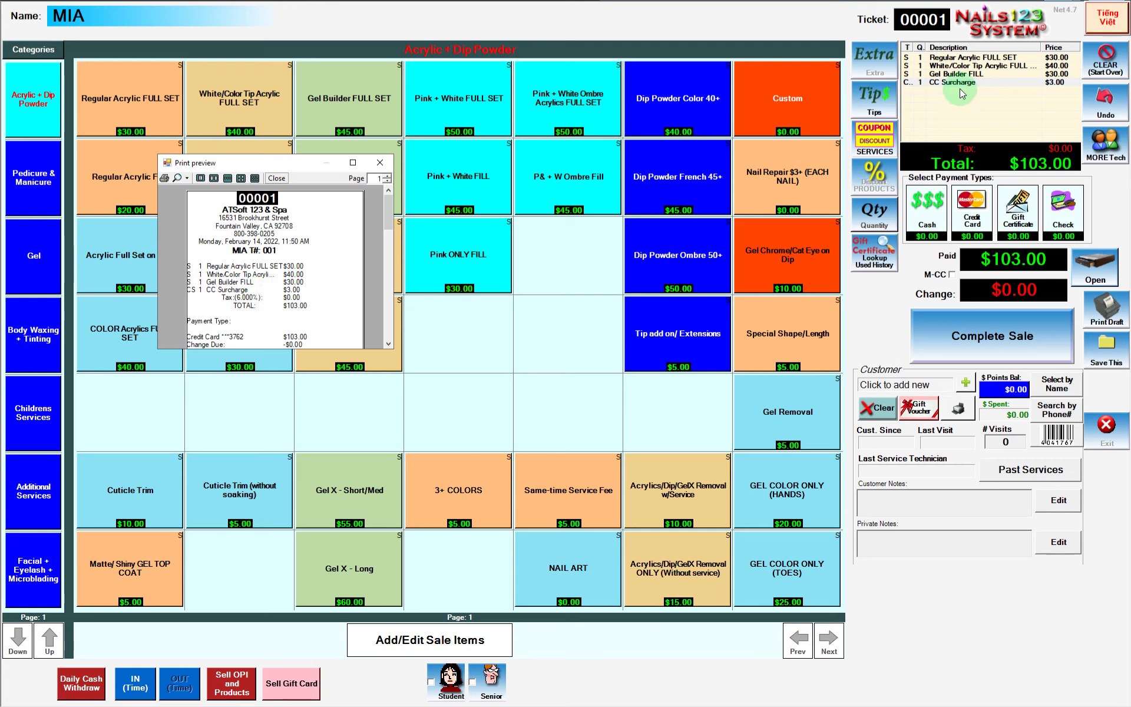
click(277, 177)
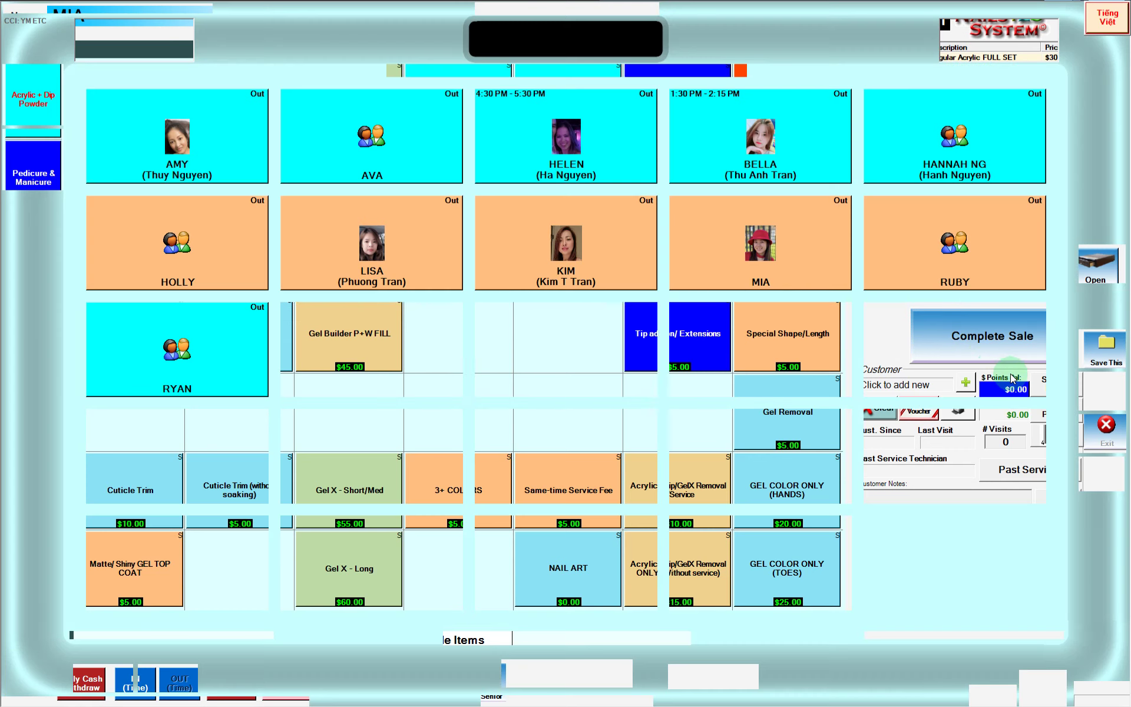
Step: Complete the sale and select MIA's $103.00 transaction in the Edit Cards list
click(987, 354)
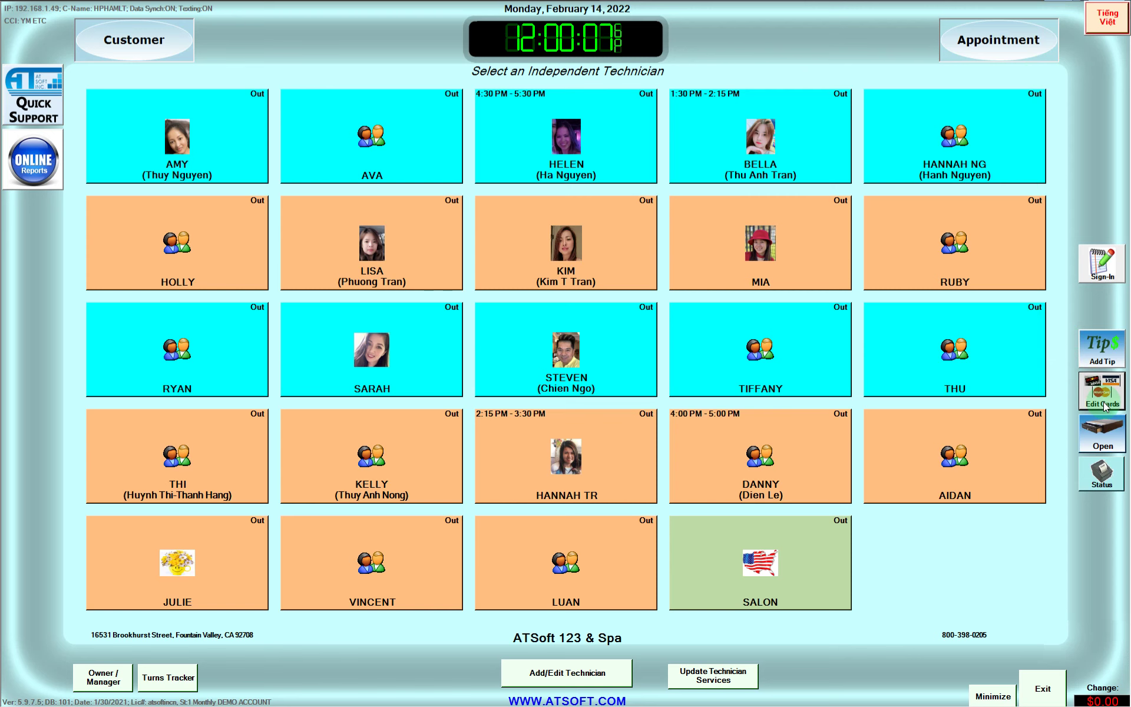
click(1105, 406)
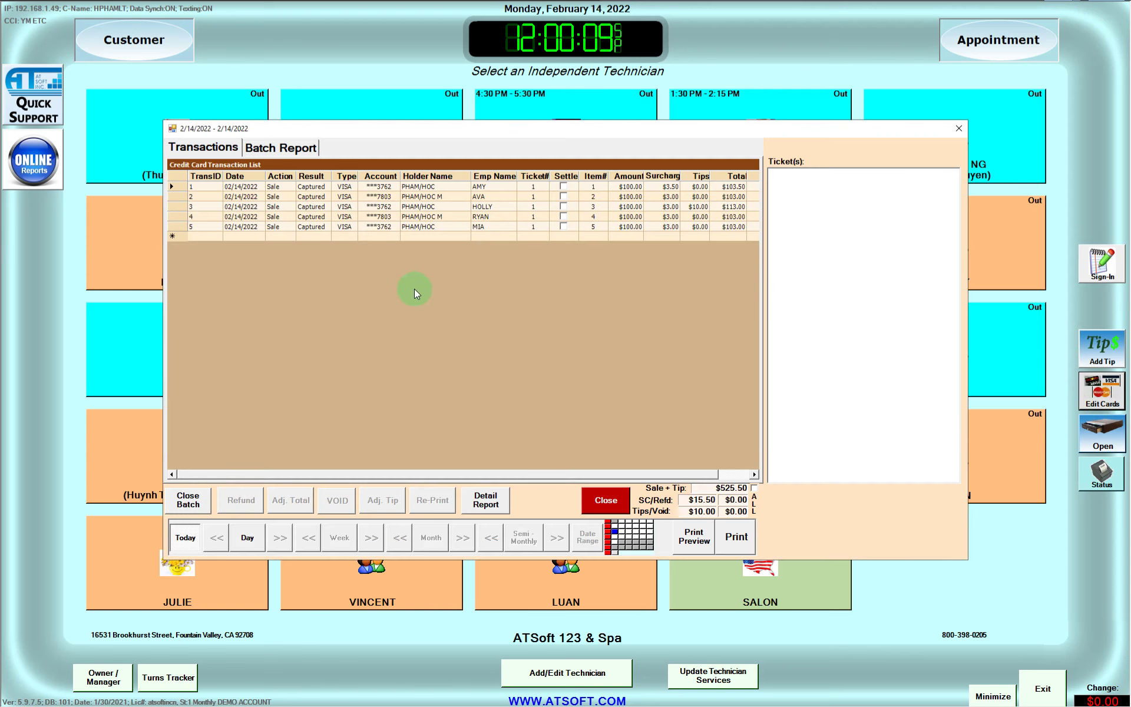
click(186, 228)
click(234, 230)
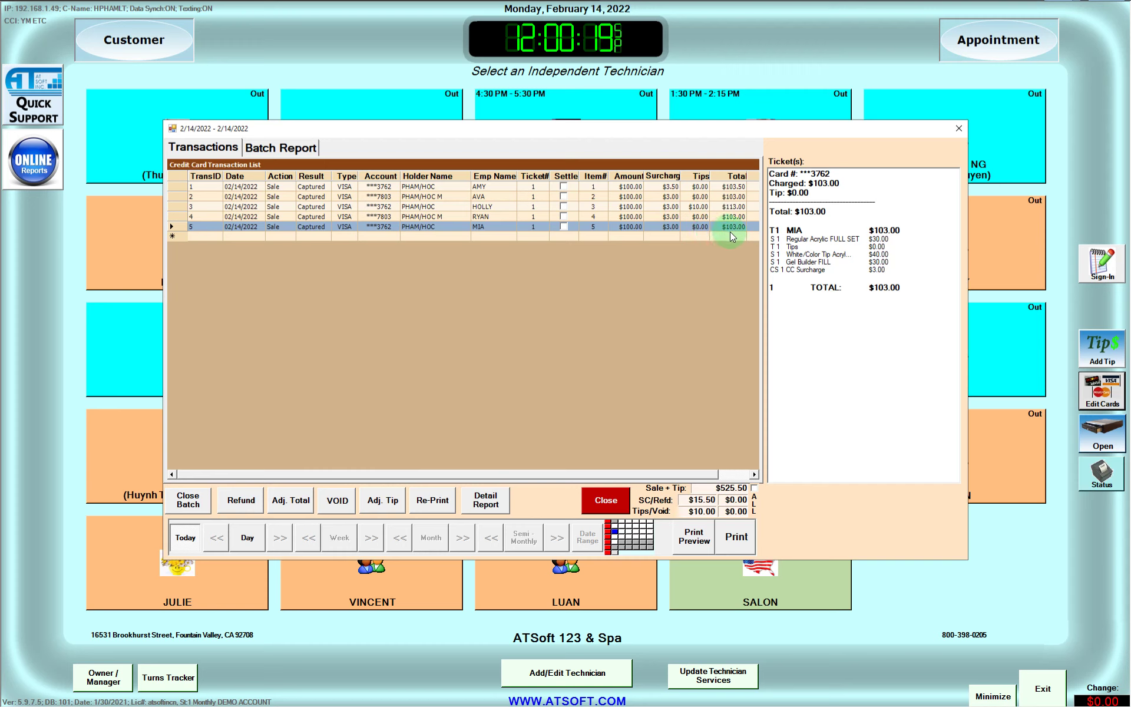
Step: Add a $10.00 tip to MIA's transaction, raising the ticket total to $113.00
click(773, 268)
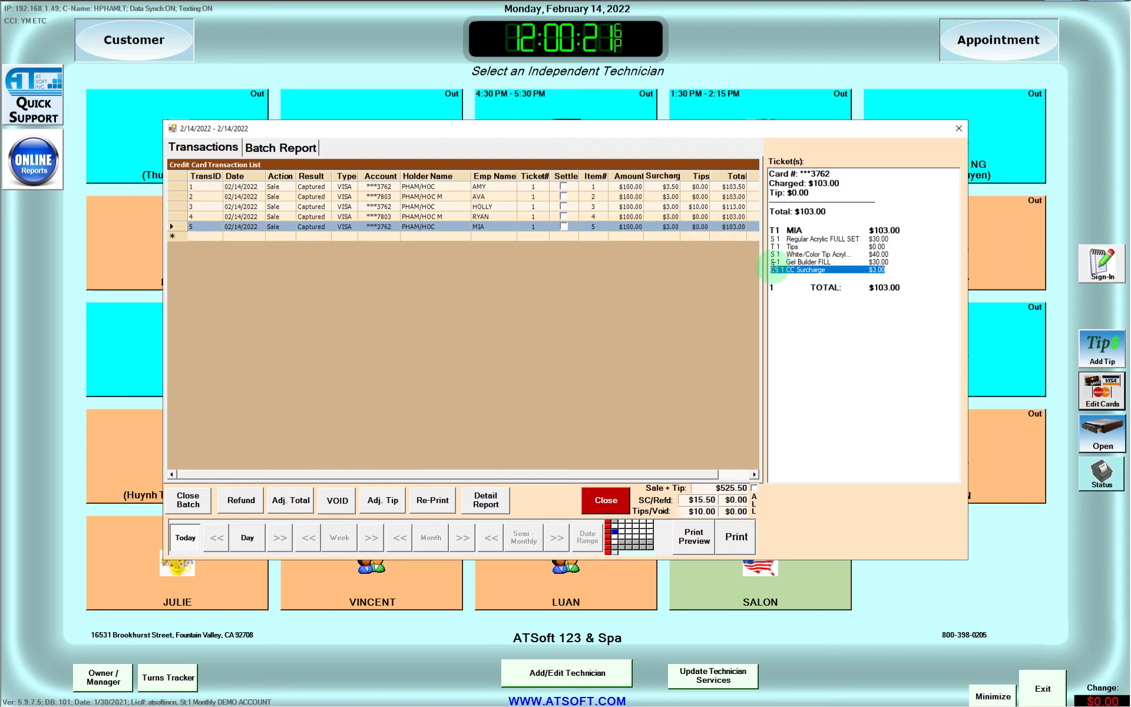
click(393, 506)
click(524, 373)
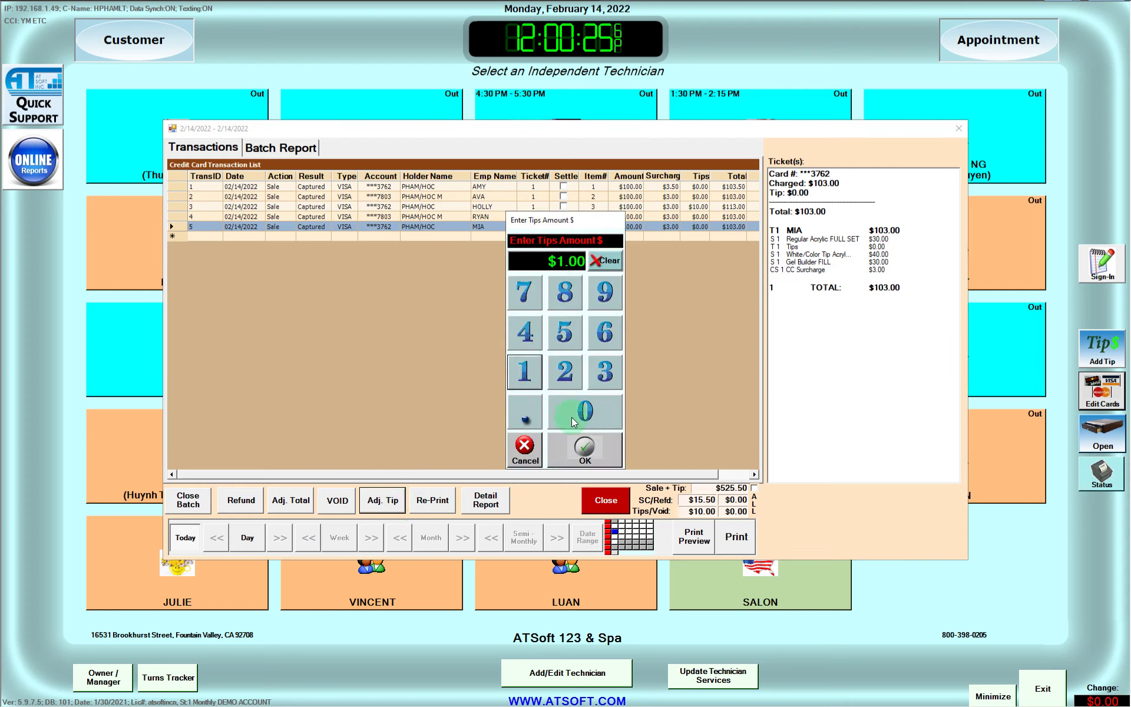
click(574, 443)
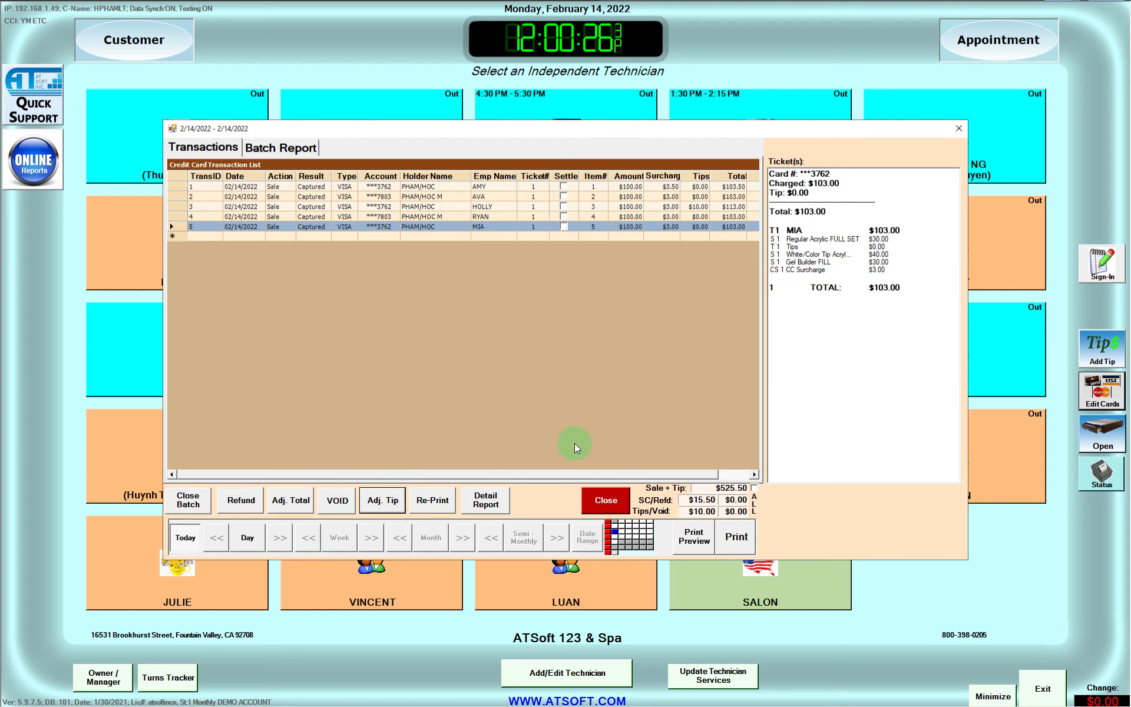
click(575, 397)
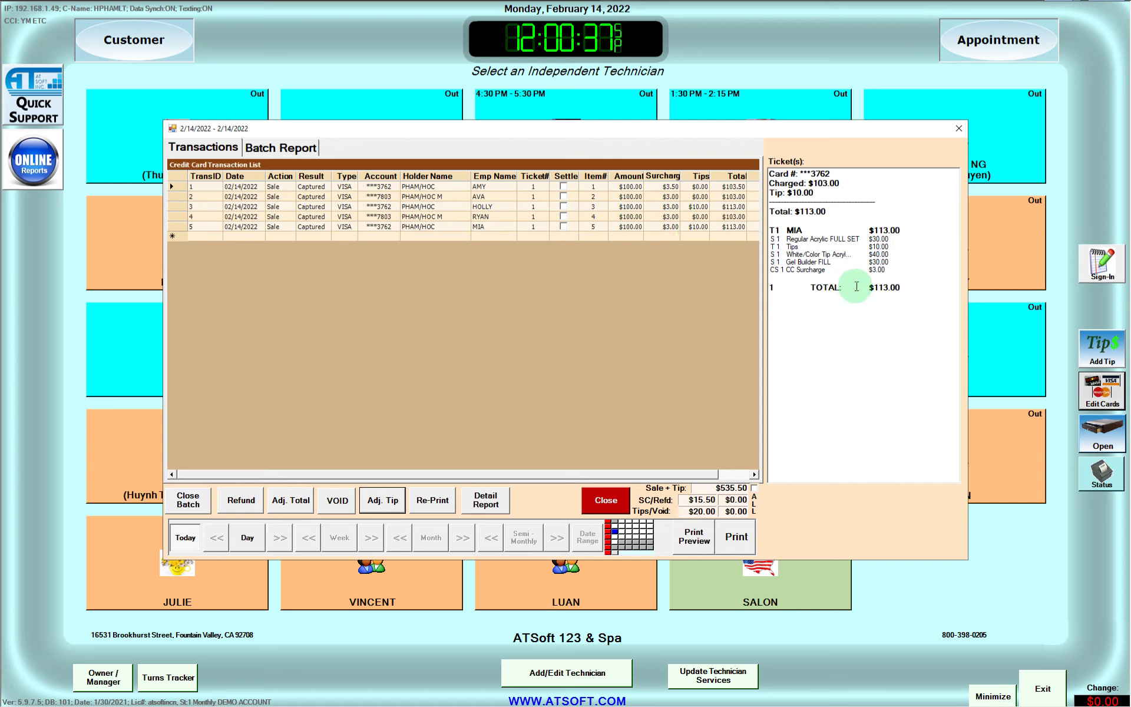
drag(916, 294, 780, 166)
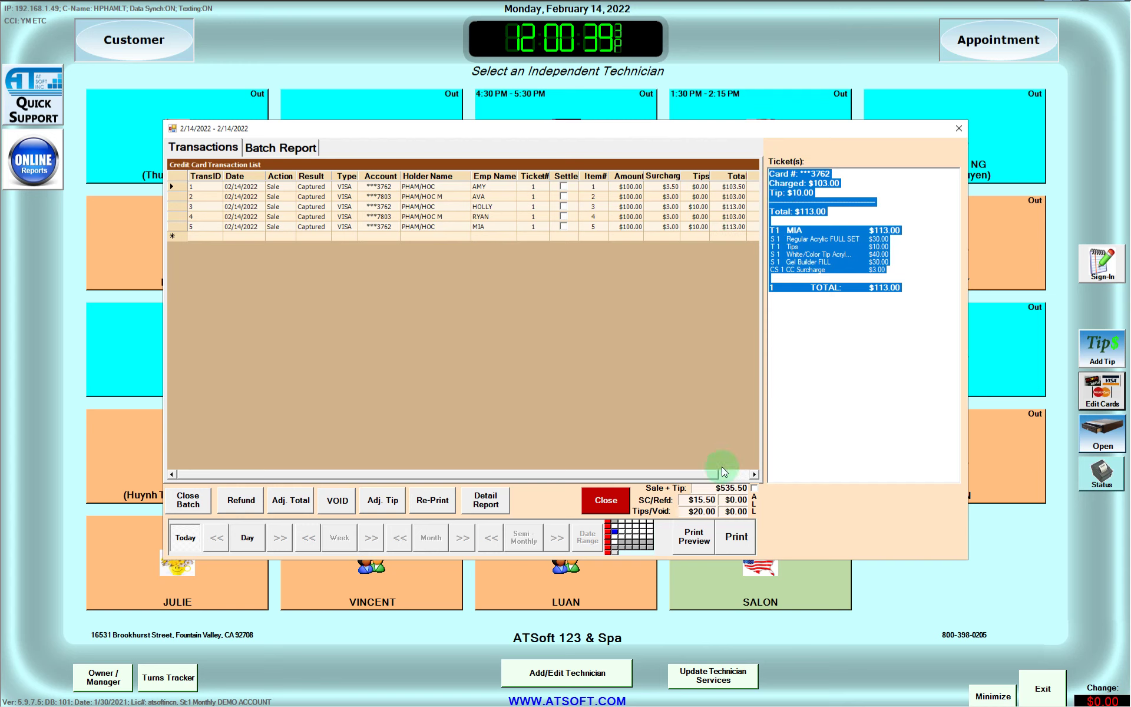
click(625, 499)
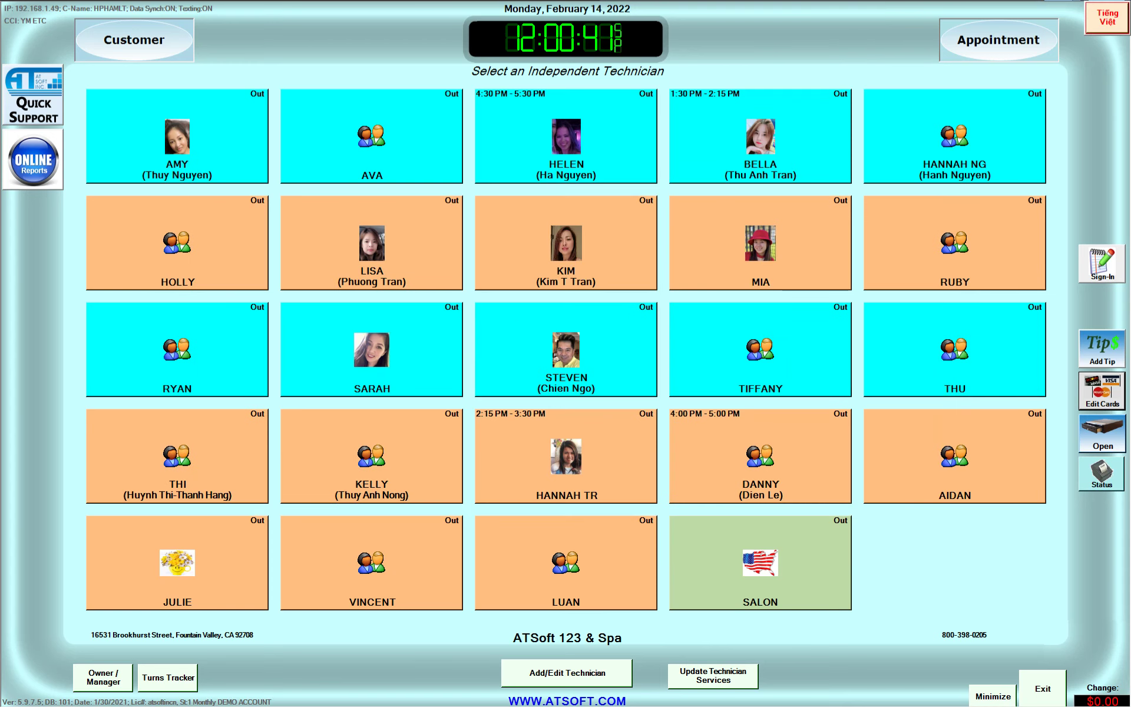